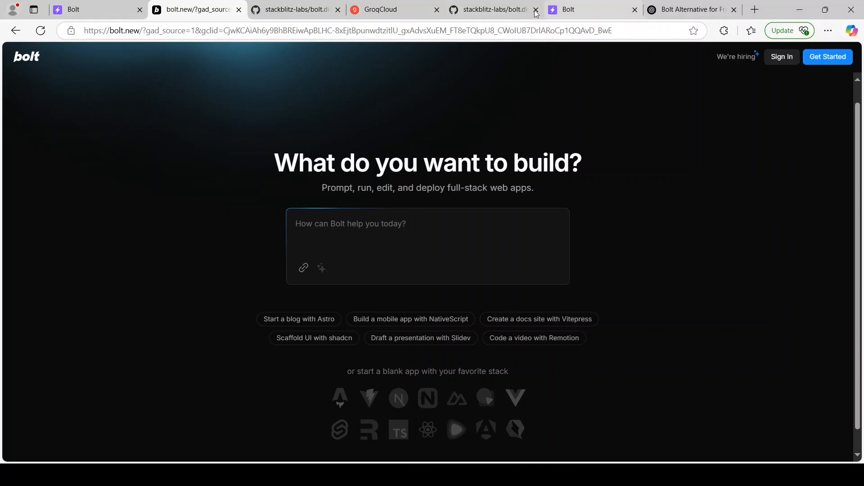
- Look through the bolt.diy GitHub repository's file list and the README's introduction and requested additions
left_click(514, 14)
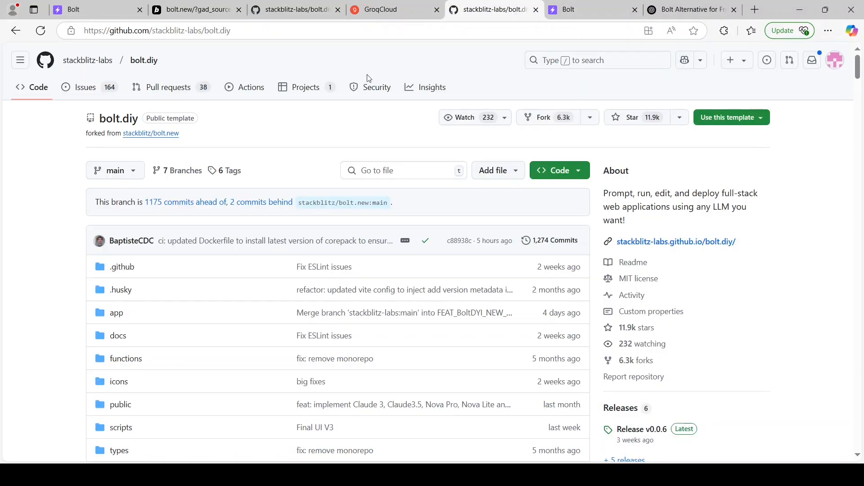
scroll(329, 112, "down", 1)
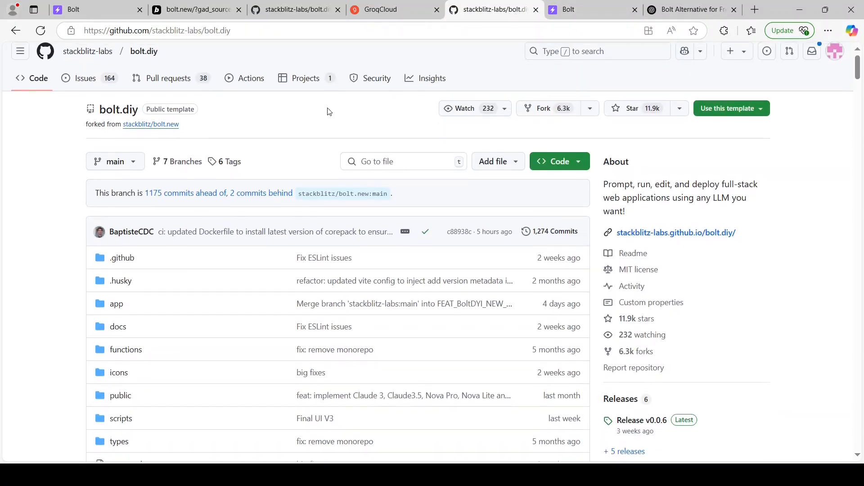
scroll(329, 112, "down", 5)
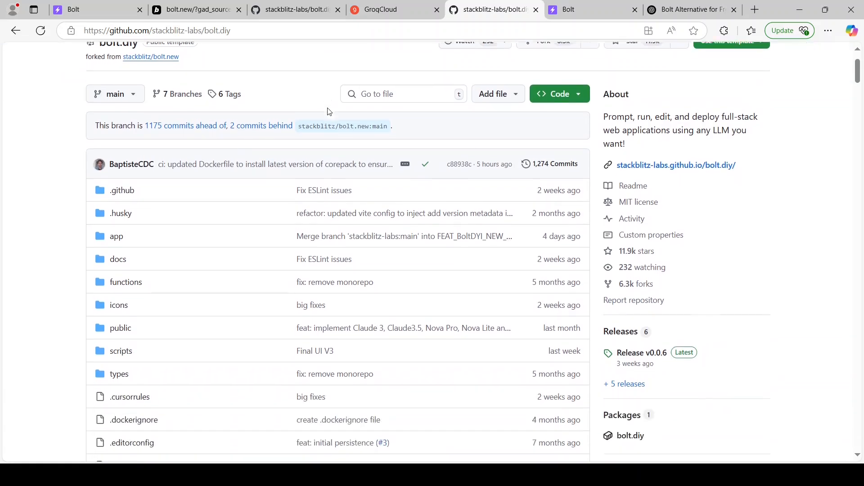
scroll(329, 112, "down", 15)
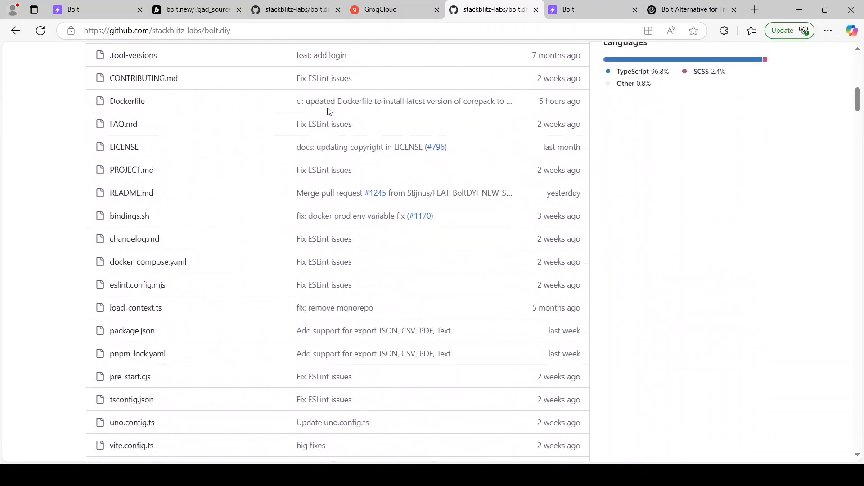
scroll(329, 113, "down", 10)
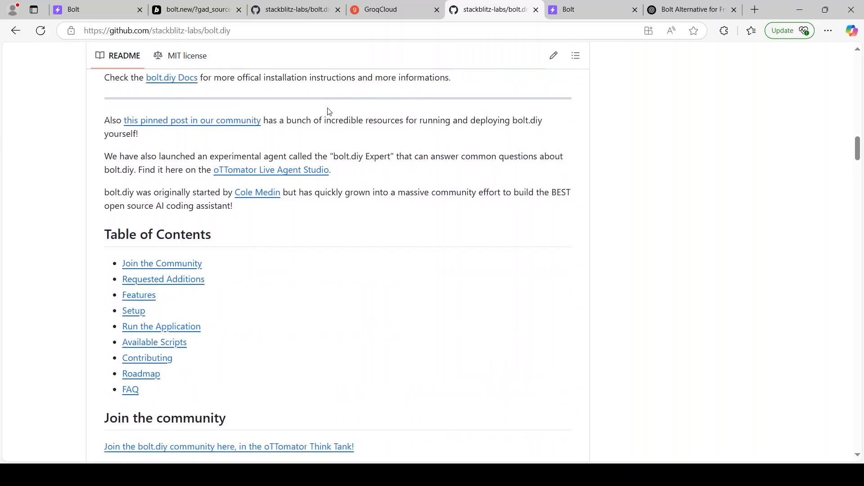
scroll(329, 112, "down", 3)
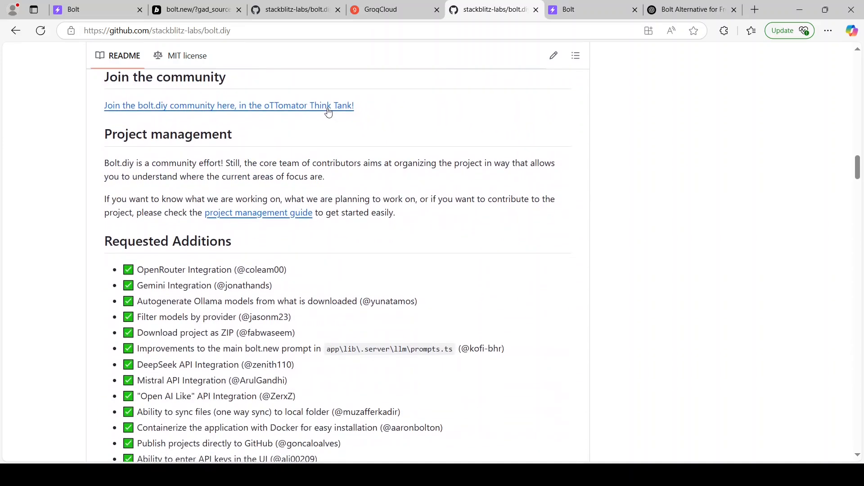
scroll(329, 112, "down", 20)
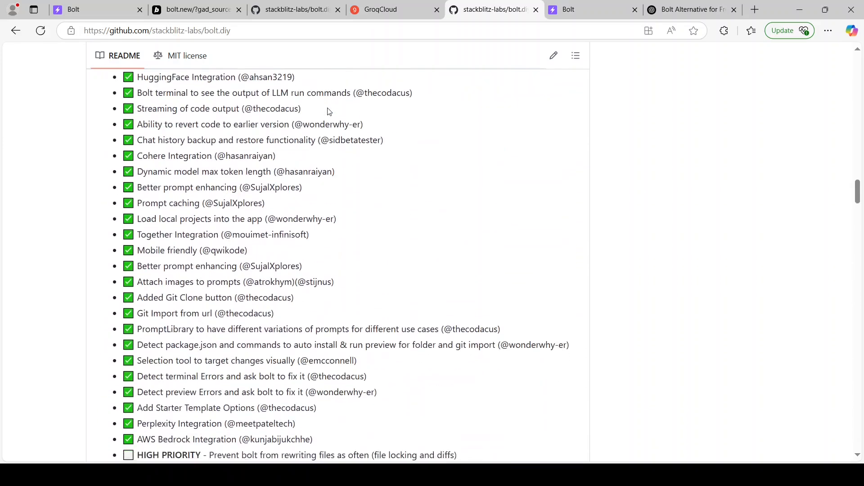
scroll(329, 111, "down", 4)
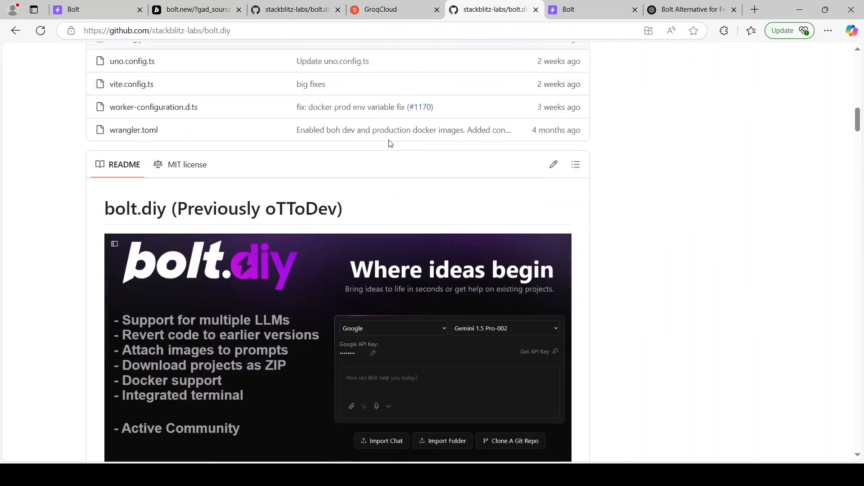
scroll(390, 144, "down", 3)
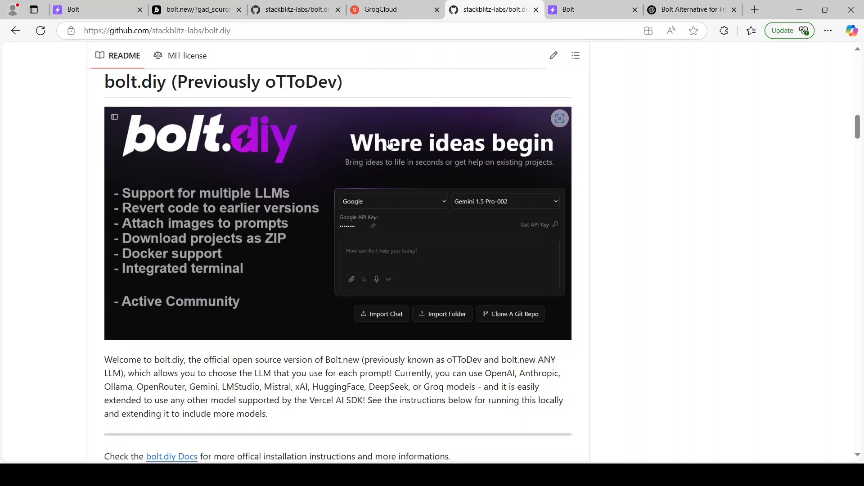
- Examine the README's initial setup commands for cloning the repository, entering the bolt.diy directory and checking out the main branch
scroll(391, 143, "down", 8)
scroll(391, 144, "down", 20)
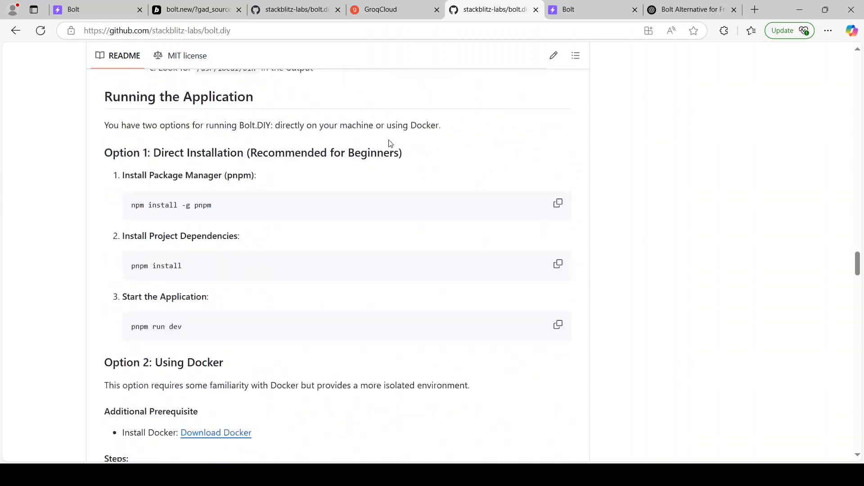
scroll(391, 143, "down", 20)
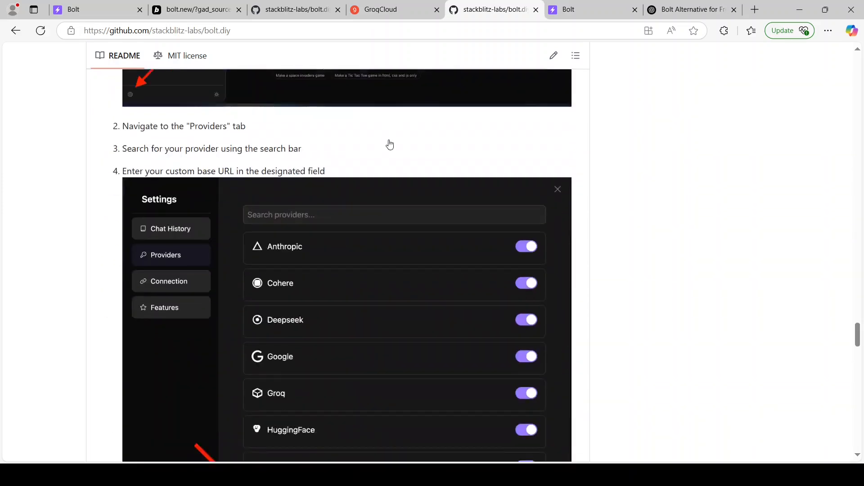
scroll(391, 145, "down", 16)
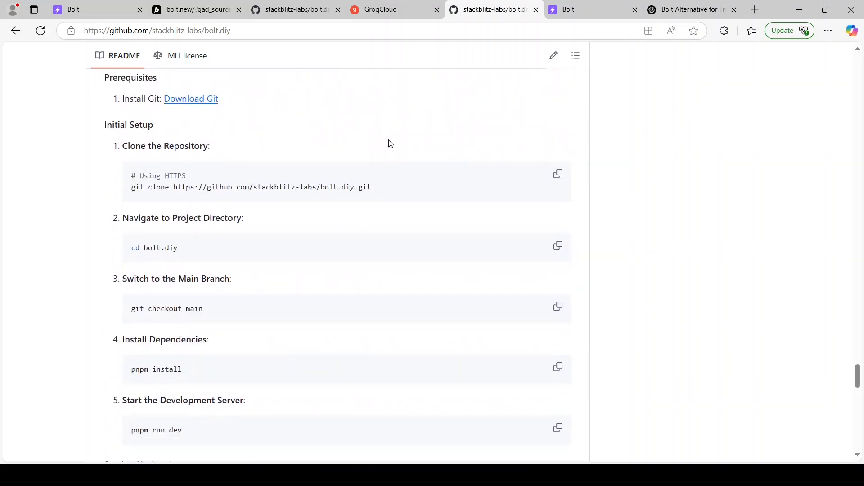
scroll(391, 144, "down", 2)
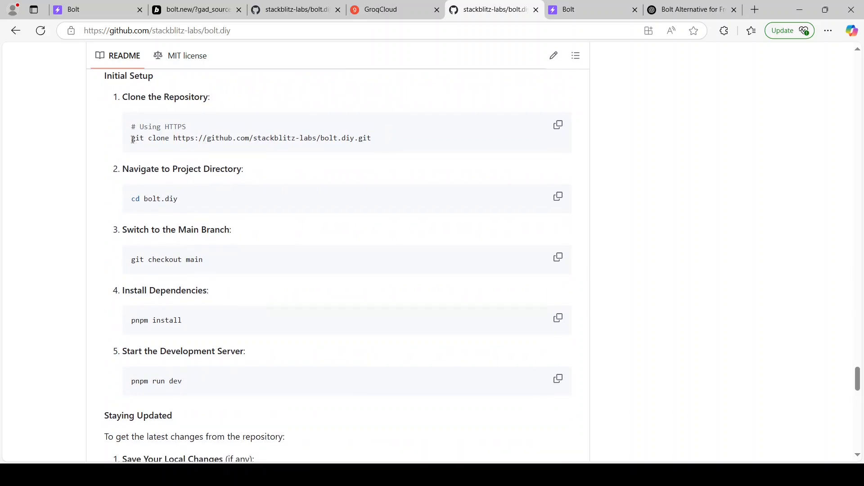
left_click_drag(133, 139, 384, 139)
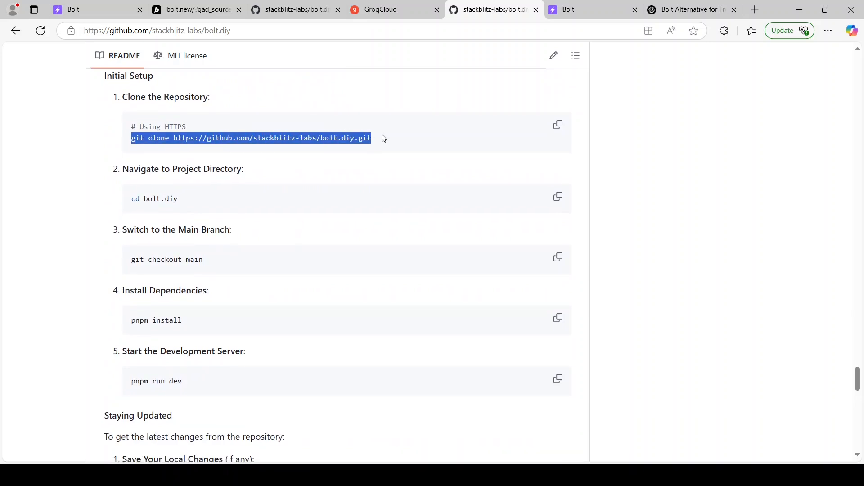
scroll(384, 139, "down", 1)
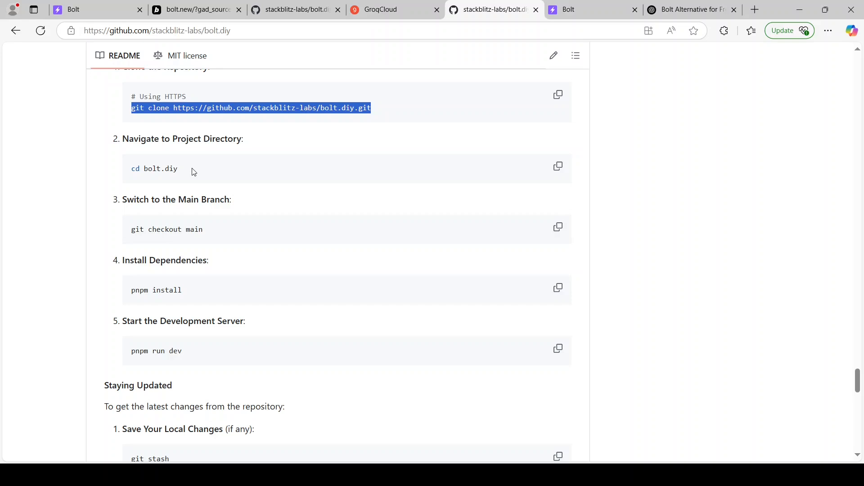
left_click_drag(180, 172, 132, 179)
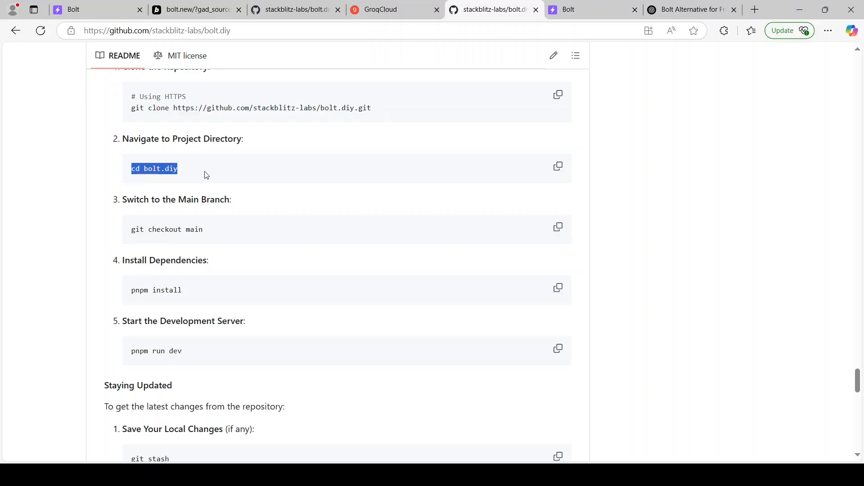
left_click_drag(207, 175, 131, 172)
left_click_drag(128, 226, 205, 233)
left_click(209, 234)
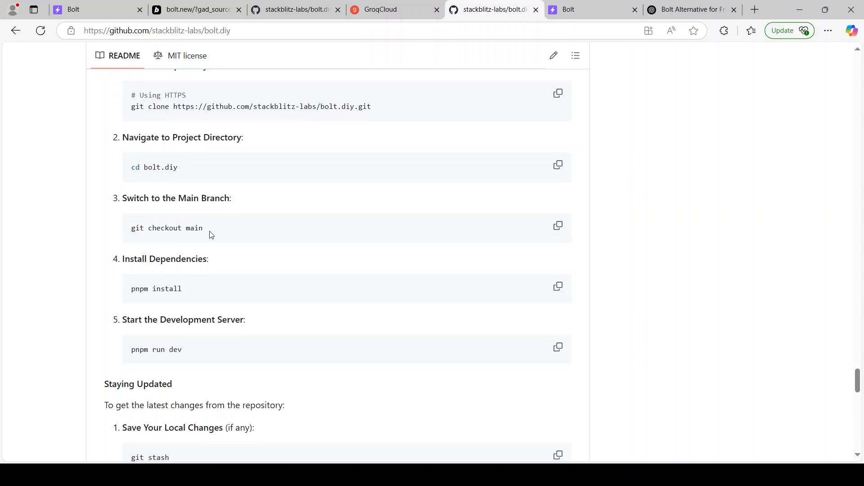
- Review the README's instructions for installing dependencies and starting the development server
scroll(211, 235, "down", 1)
left_click_drag(184, 245, 260, 275)
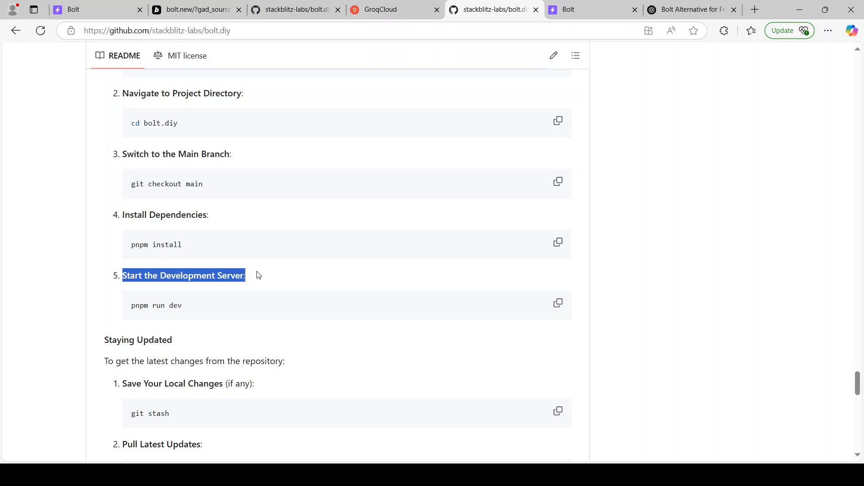
scroll(259, 275, "down", 1)
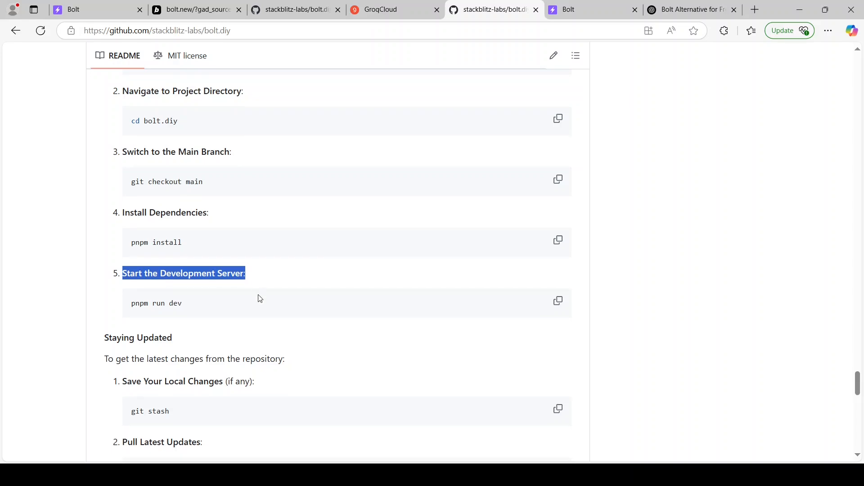
scroll(260, 299, "down", 3)
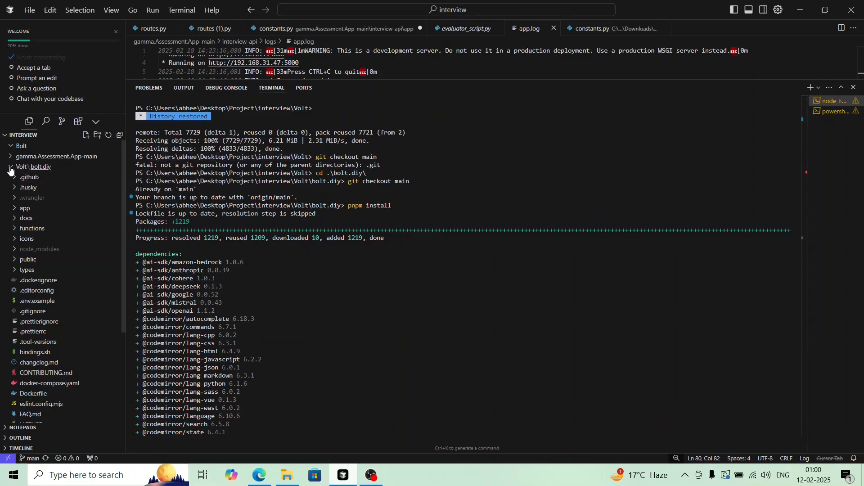
- Switch to the Cursor editor and review the git checkout main and pnpm install commands in the terminal history
scroll(10, 170, "down", 1)
scroll(32, 180, "down", 1)
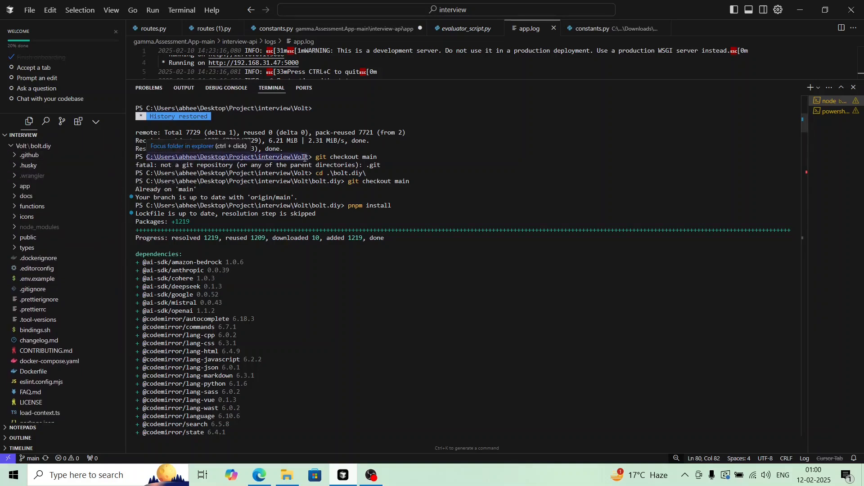
scroll(315, 157, "down", 1)
left_click_drag(317, 151, 381, 151)
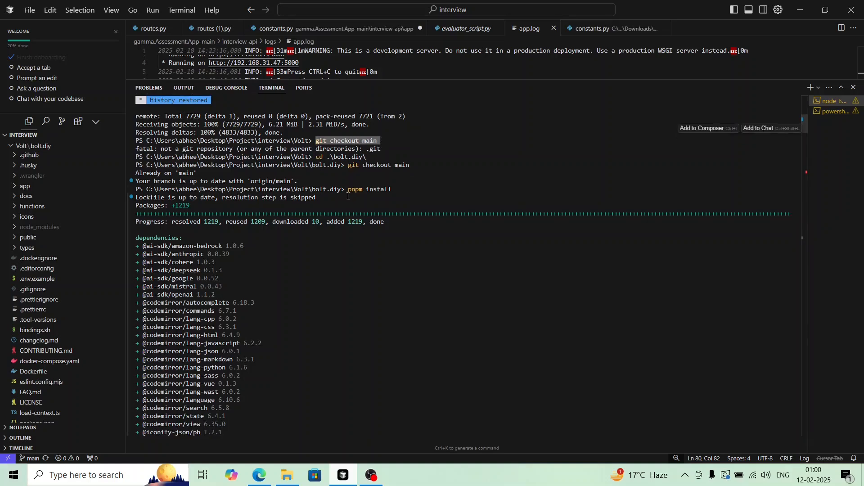
left_click(352, 190)
left_click_drag(346, 189, 396, 190)
scroll(397, 192, "down", 2)
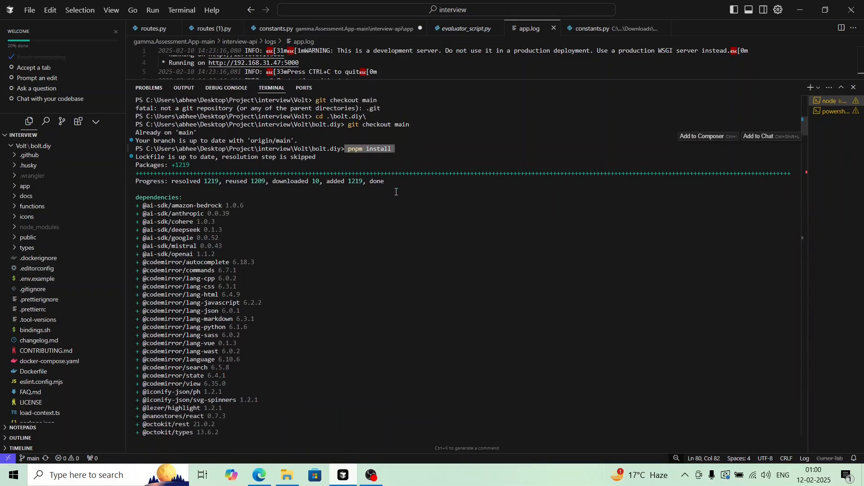
- Examine the pnpm run dev command and the local server URL in the terminal output
scroll(396, 191, "down", 20)
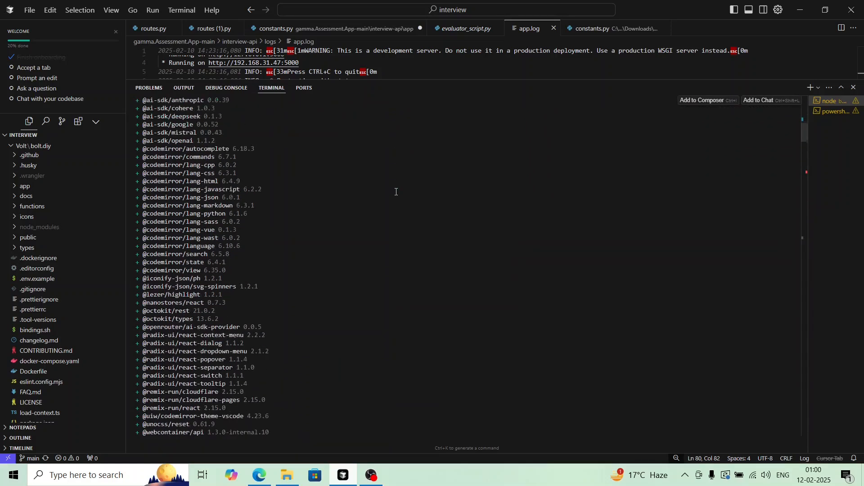
scroll(396, 191, "down", 12)
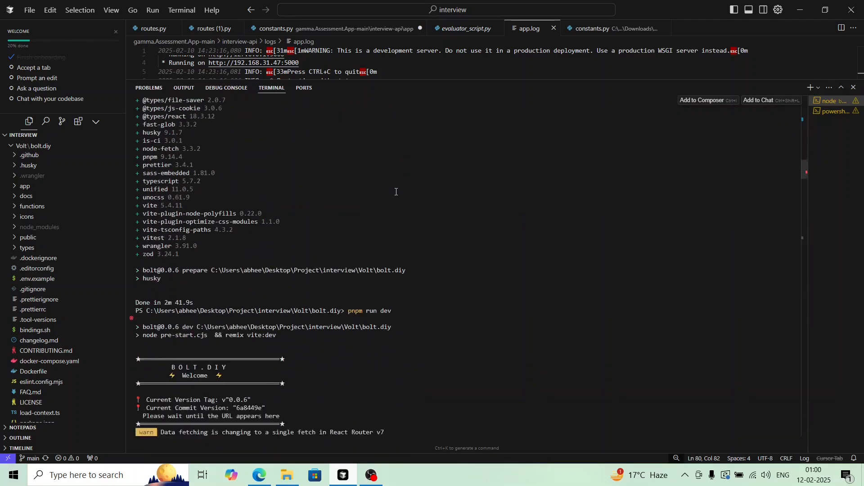
left_click_drag(393, 249, 347, 249)
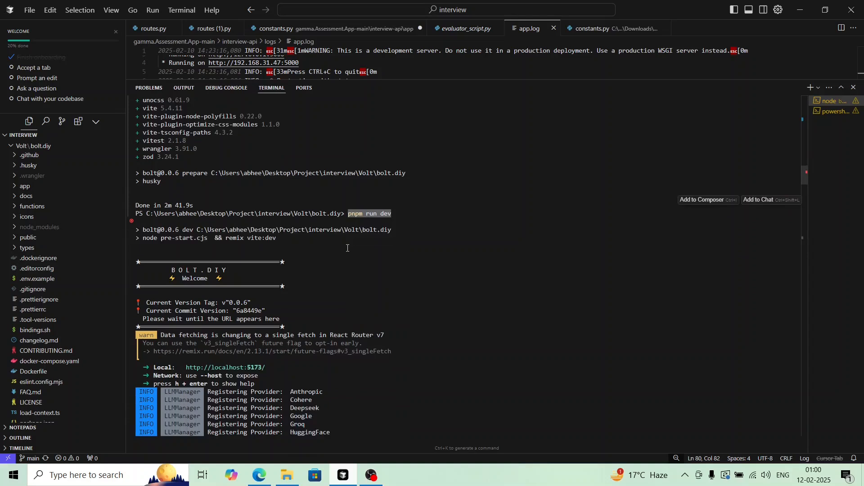
left_click_drag(269, 359, 186, 357)
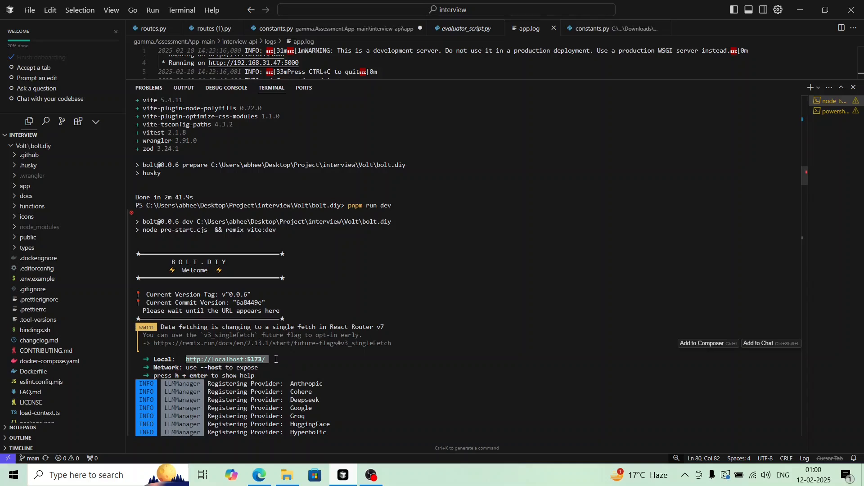
- Switch to the browser and show the bolt.diy app running at localhost:5173
left_click(260, 475)
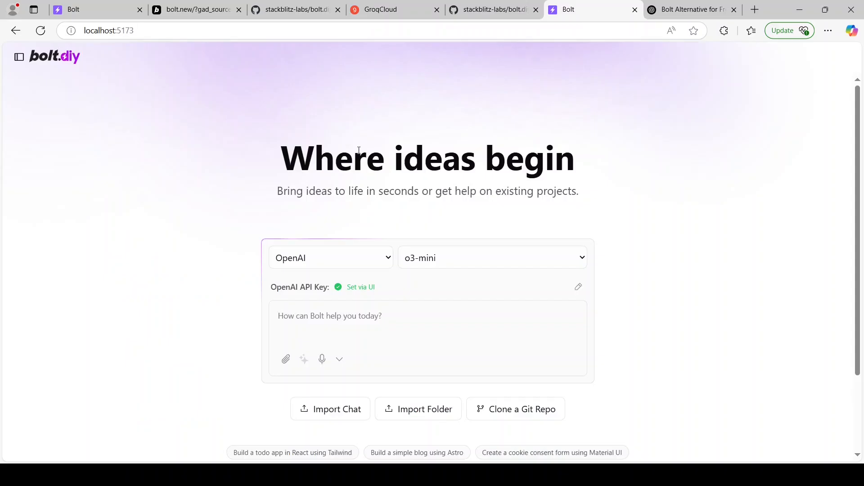
left_click(147, 30)
left_click(142, 58)
- Set the model provider to Groq and the model to deepseek-r1-distill-llama-70b
left_click(380, 263)
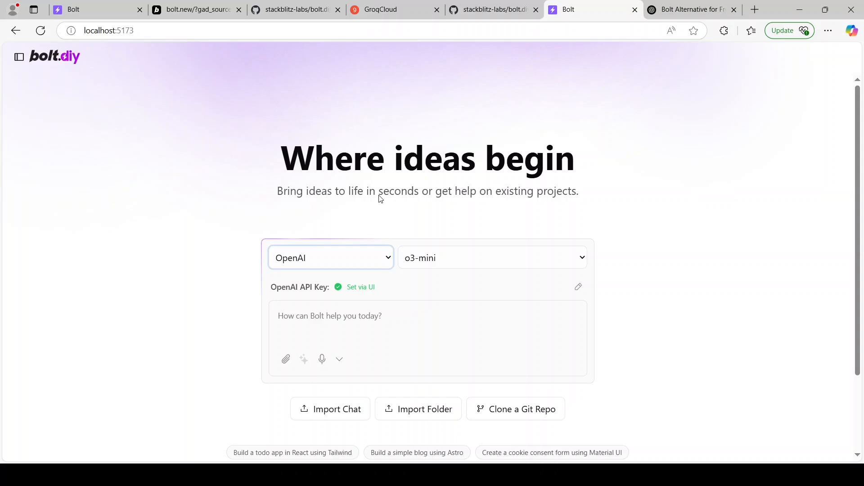
left_click(383, 272)
left_click(380, 260)
left_click(320, 109)
left_click(418, 263)
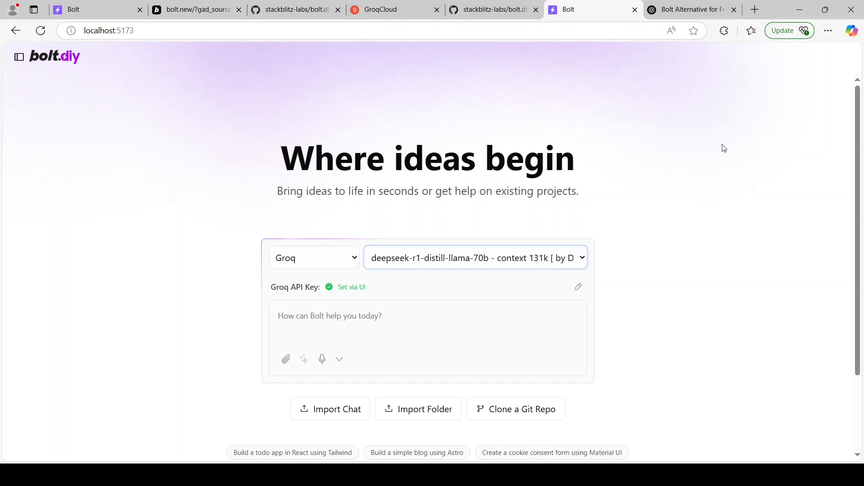
left_click(706, 117)
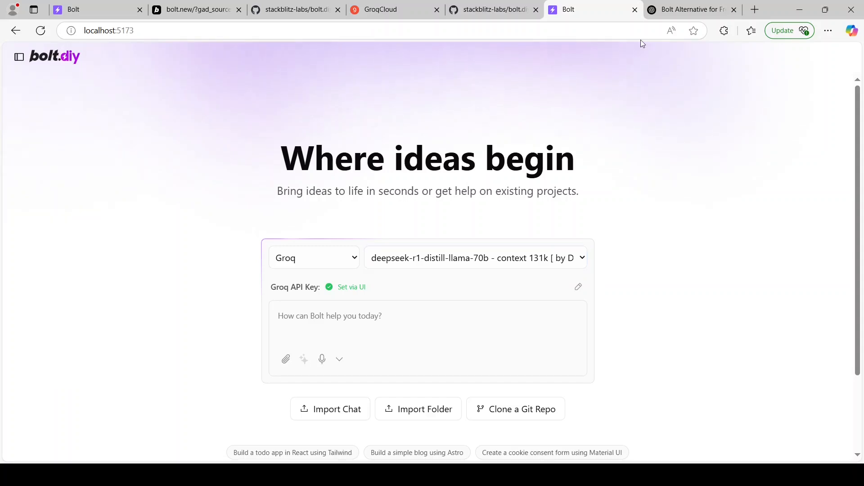
- View the GroqCloud API keys page and open the Groq API key for editing in bolt.diy
left_click(411, 11)
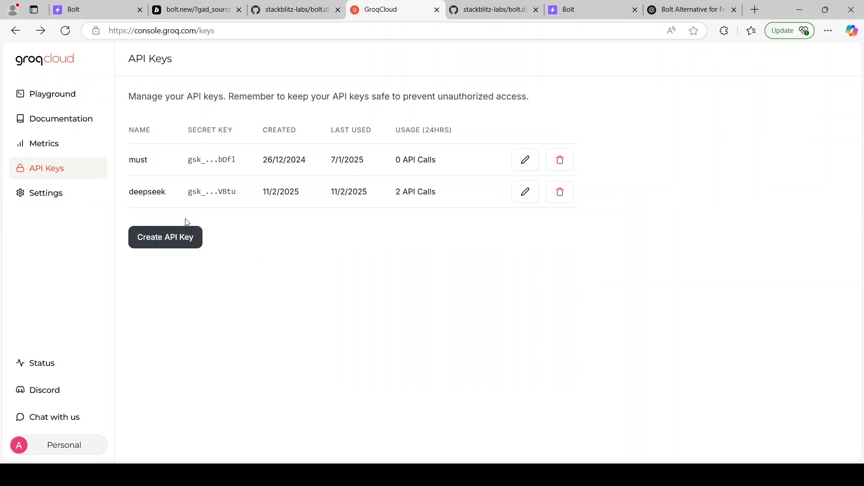
left_click(603, 7)
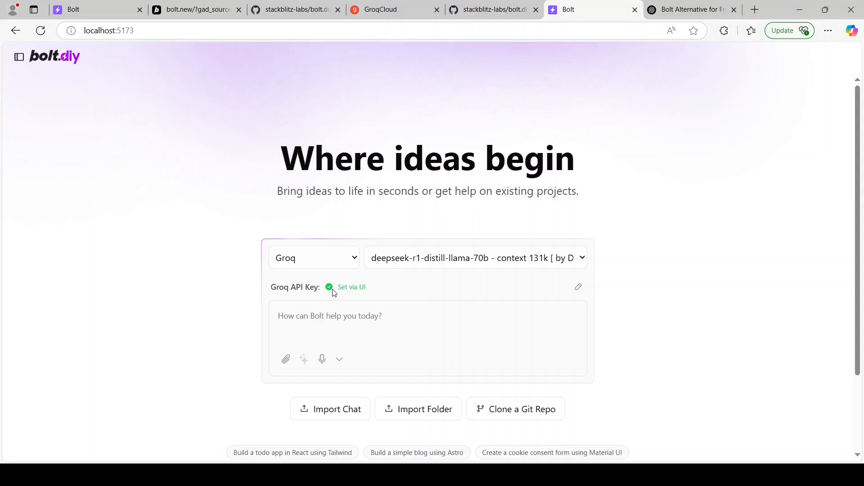
left_click(580, 289)
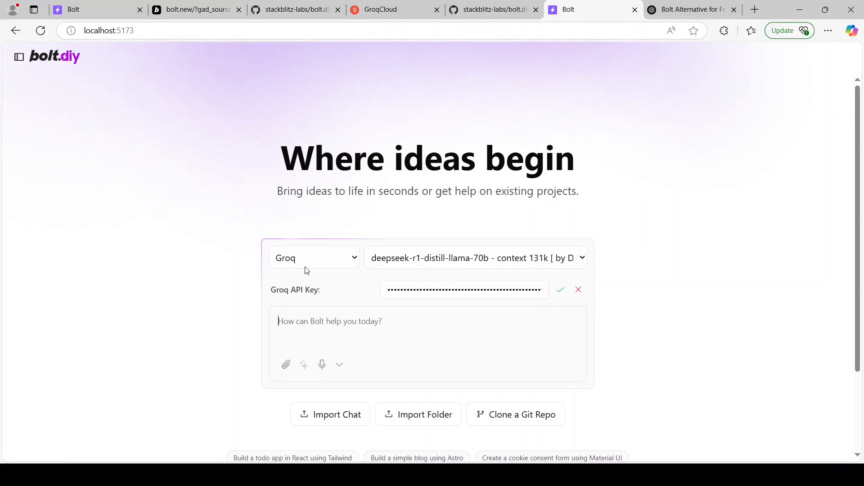
- Show the list of past chats, switch to the Domain Registration Website chat and review its prompts and generated files
left_click(21, 66)
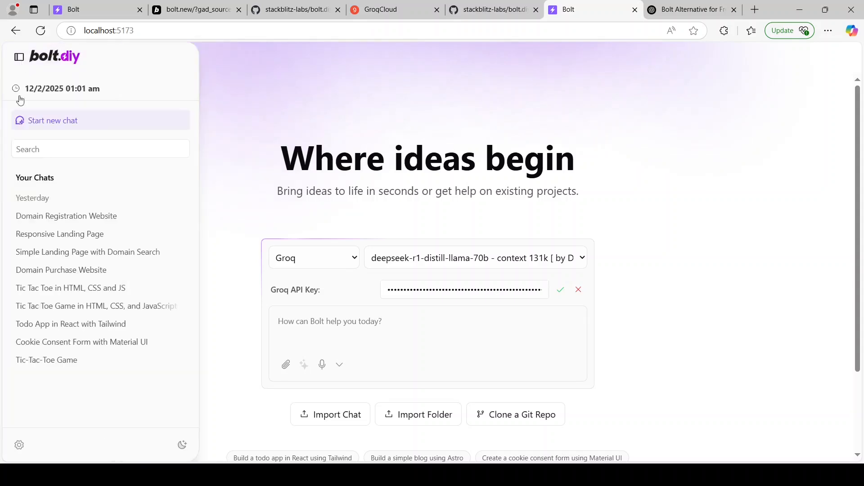
left_click(72, 5)
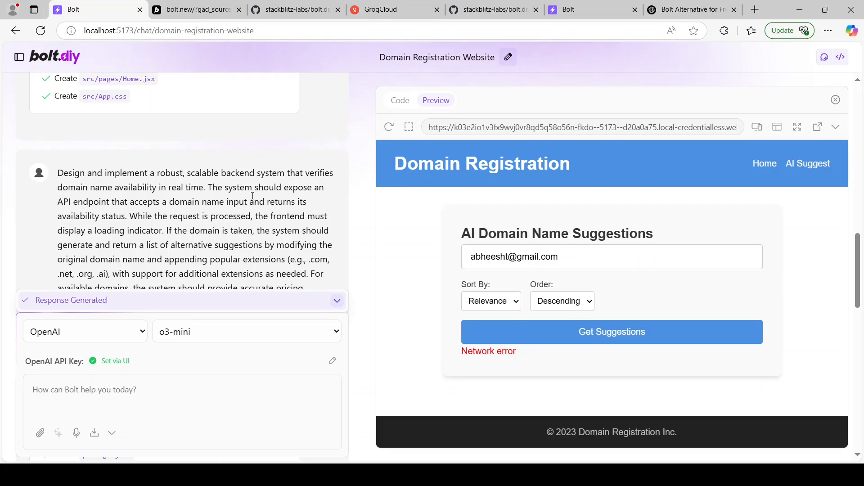
scroll(347, 211, "down", 1)
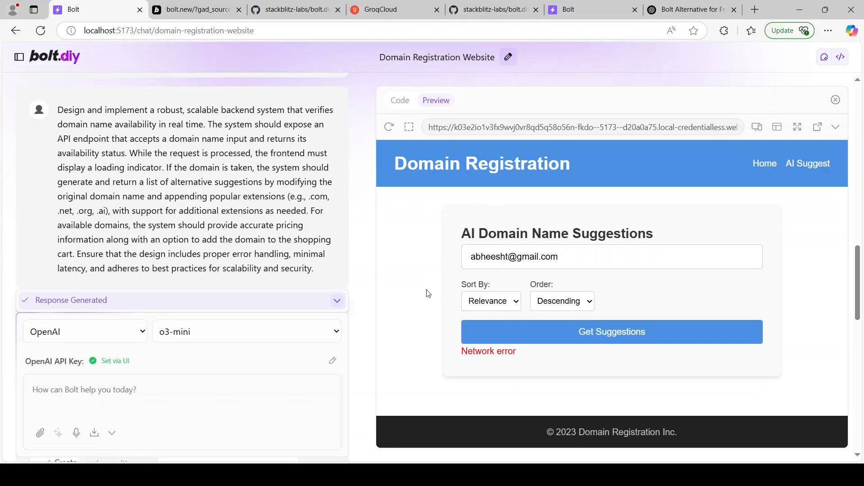
scroll(331, 255, "up", 10)
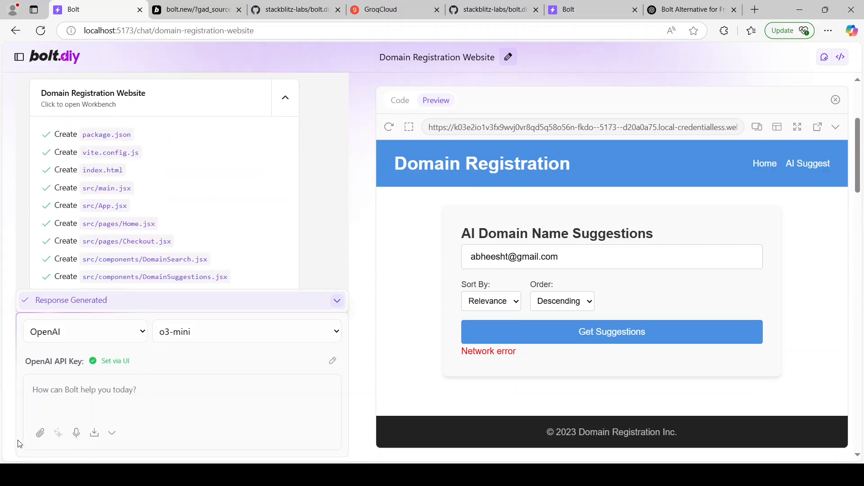
- Try to capture the area of the website preview covering the Domain Registration heading and the AI Domain Name Suggestions title
mouse_move(14, 441)
left_click(94, 434)
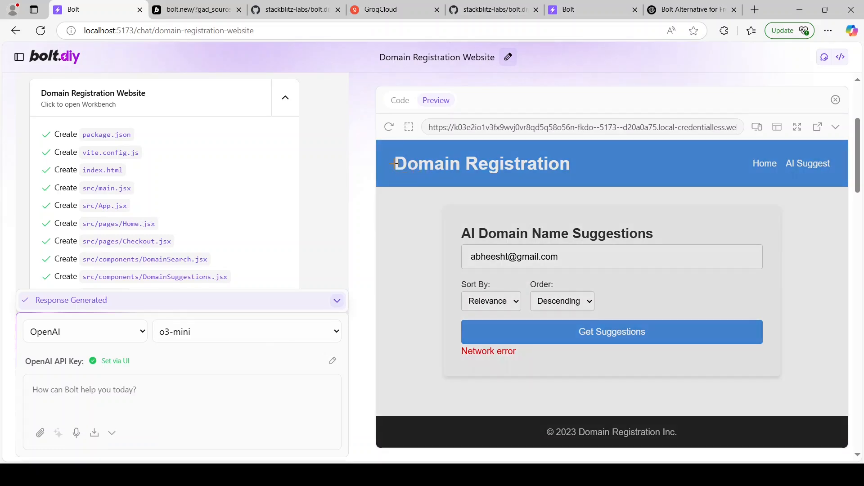
left_click_drag(393, 158, 580, 229)
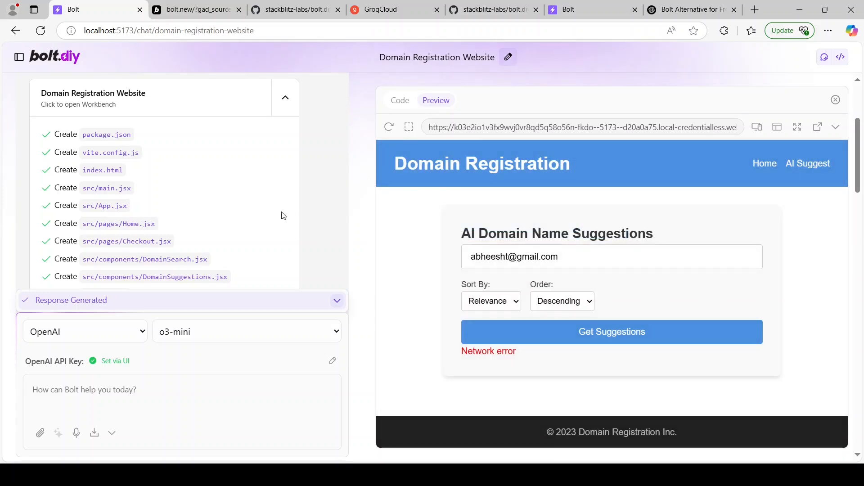
- Examine the original website prompt, the response's revert option, the created files and the chat's model provider choices
scroll(310, 180, "up", 3)
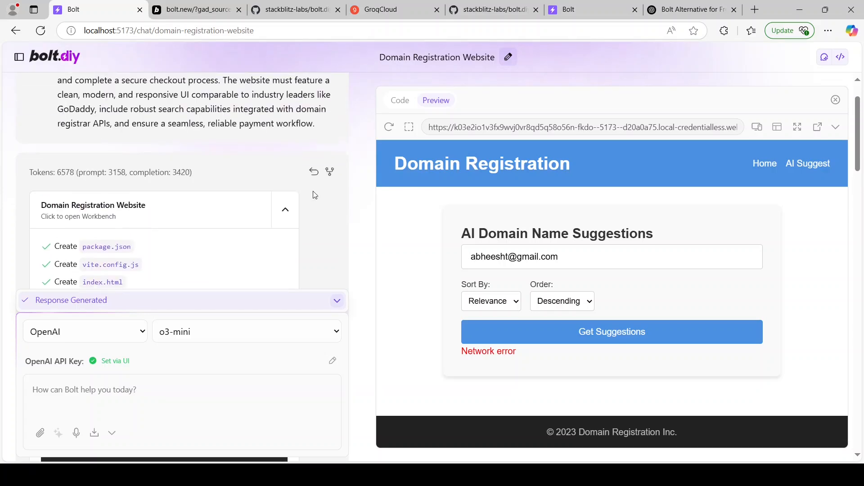
scroll(315, 189, "up", 1)
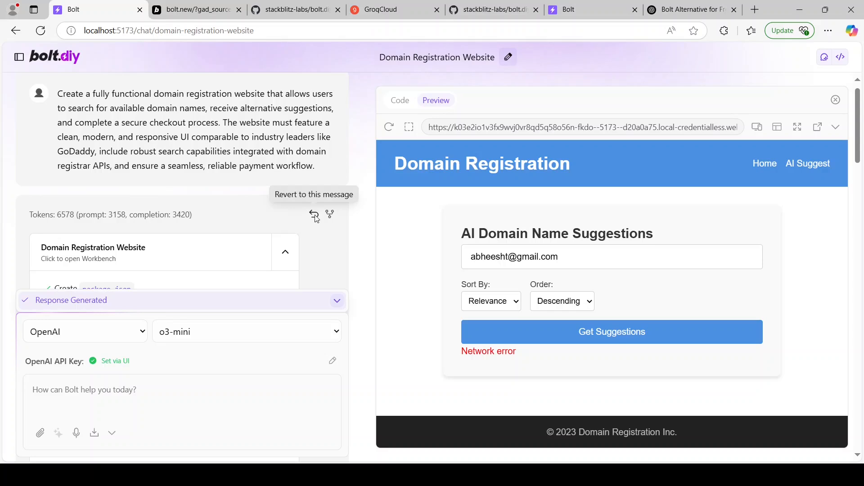
scroll(316, 220, "down", 2)
scroll(317, 219, "down", 2)
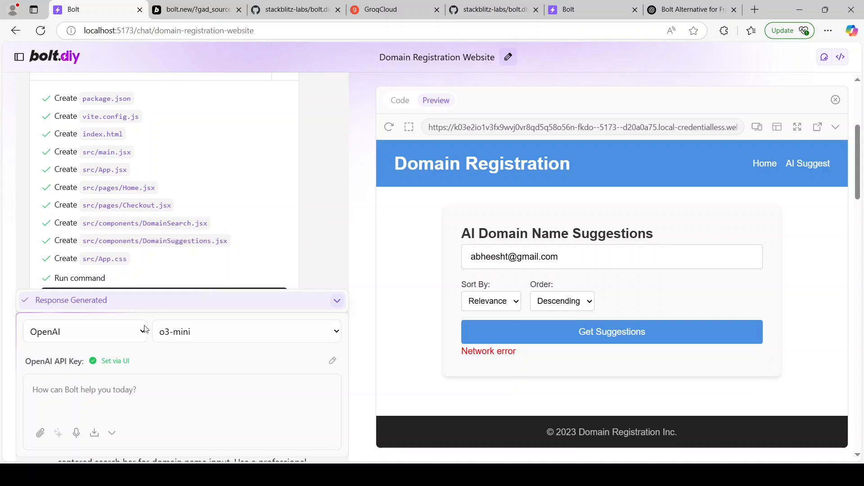
left_click(130, 338)
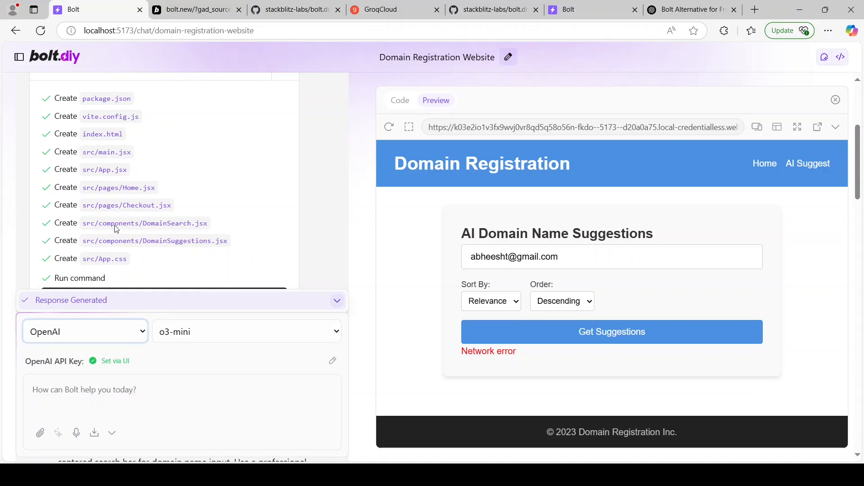